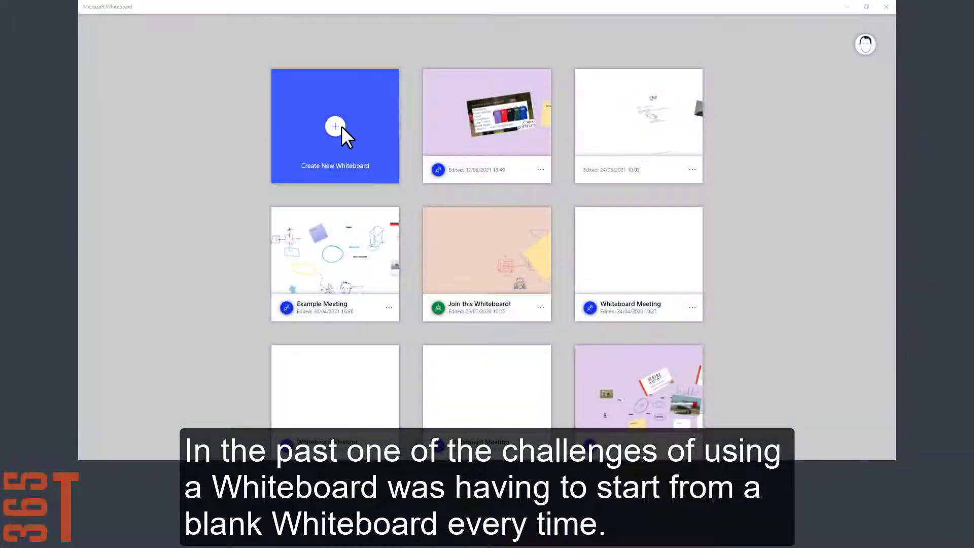
# Create a new blank whiteboard from the Whiteboard home screen.
pyautogui.click(341, 125)
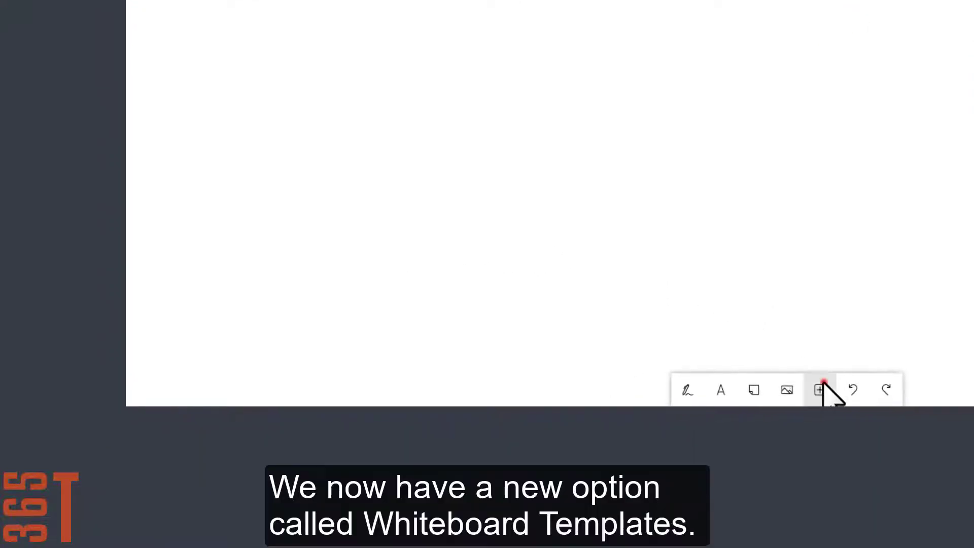
# Open the Template (Preview) gallery from the insert menu and browse to Weekly Planner.
pyautogui.click(820, 390)
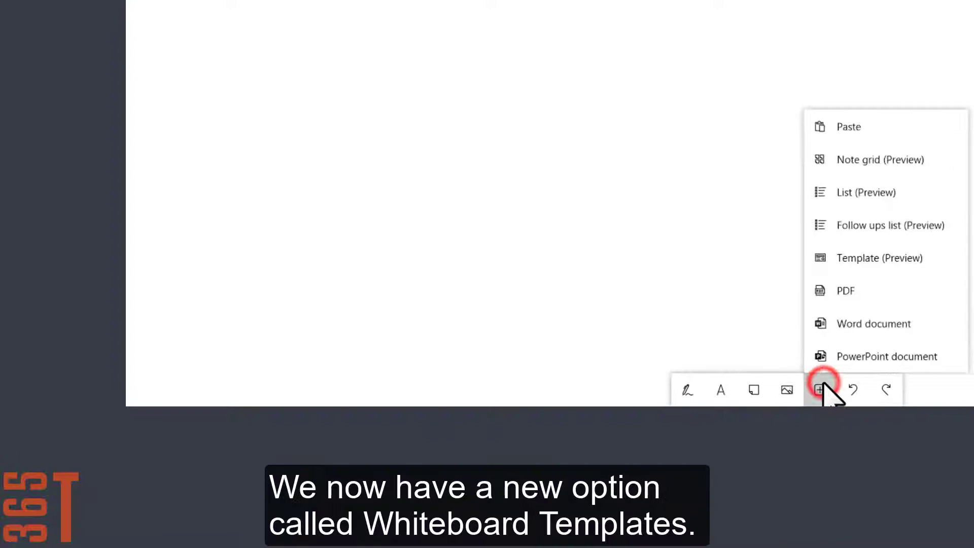
pyautogui.click(961, 263)
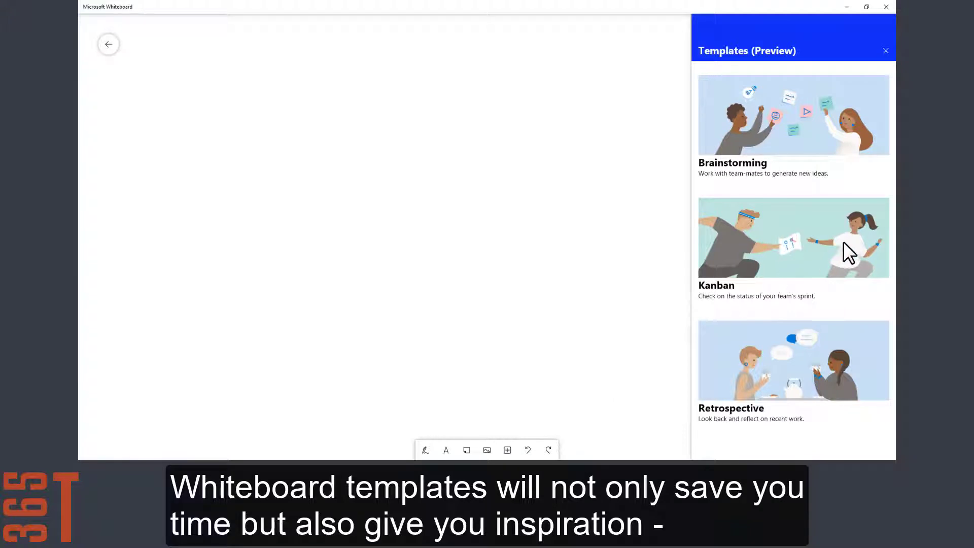
pyautogui.scroll(-3, 837, 253)
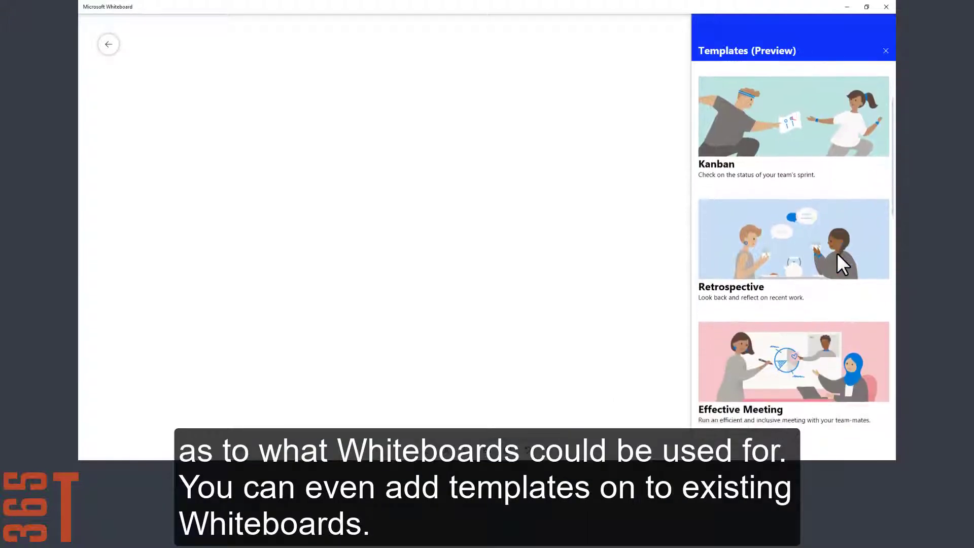
pyautogui.scroll(-3, 837, 253)
pyautogui.scroll(-2, 836, 253)
pyautogui.scroll(-2, 837, 253)
pyautogui.scroll(-2, 836, 253)
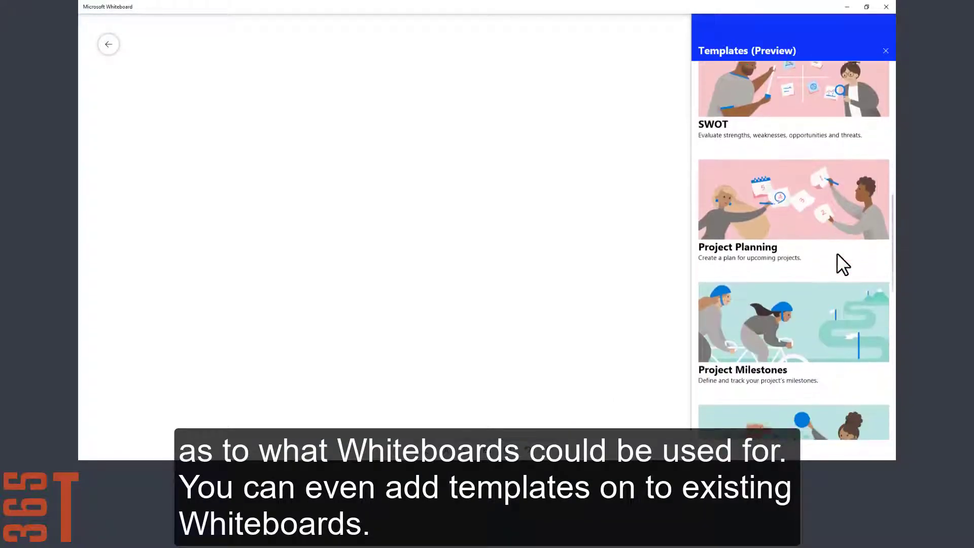
pyautogui.scroll(-1, 837, 252)
pyautogui.scroll(-2, 837, 252)
pyautogui.scroll(-1, 836, 253)
pyautogui.scroll(-2, 836, 253)
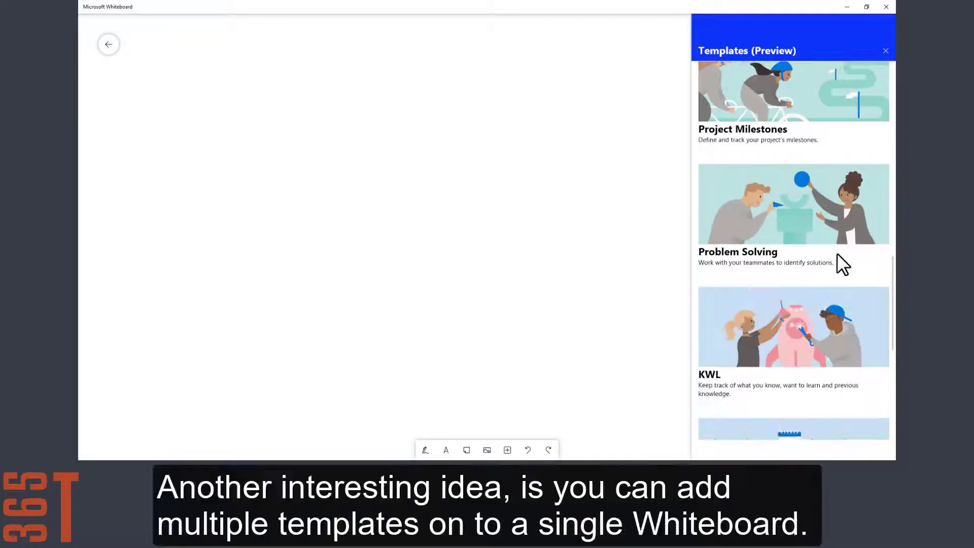
pyautogui.scroll(-1, 836, 253)
pyautogui.scroll(-1, 837, 254)
pyautogui.scroll(-1, 836, 253)
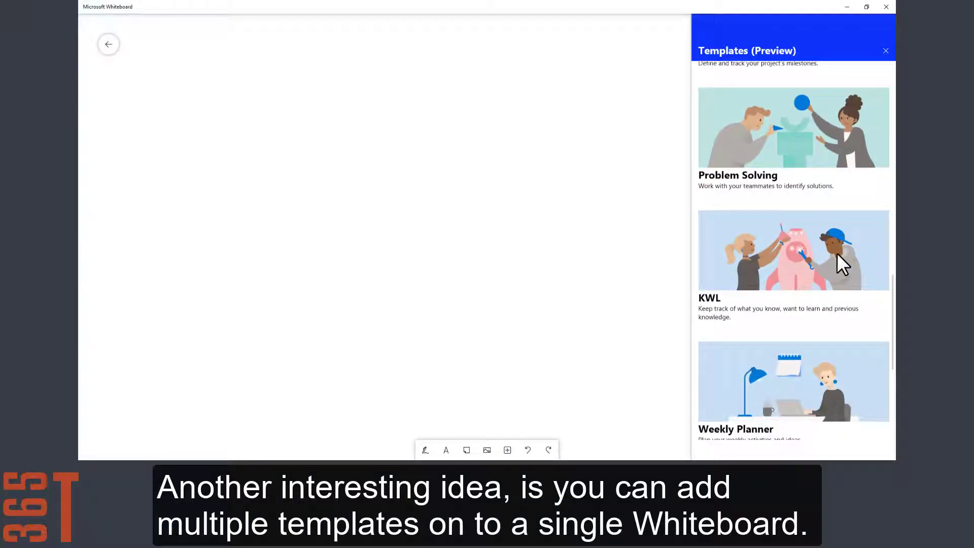
# Insert the Weekly Planner template and label its first two to-do notes 'Budget' and 'Resource Review'.
pyautogui.click(806, 402)
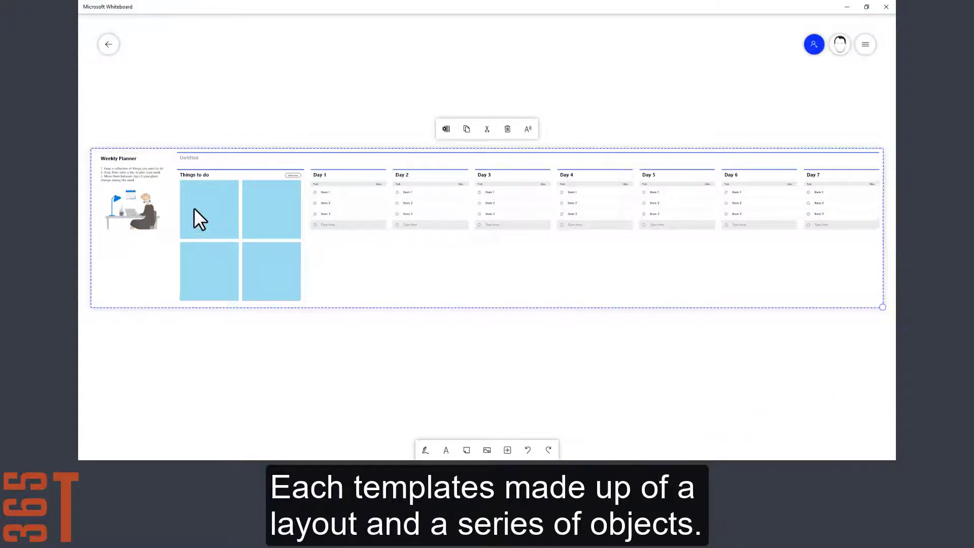
pyautogui.scroll(5, 194, 208)
pyautogui.click(203, 189)
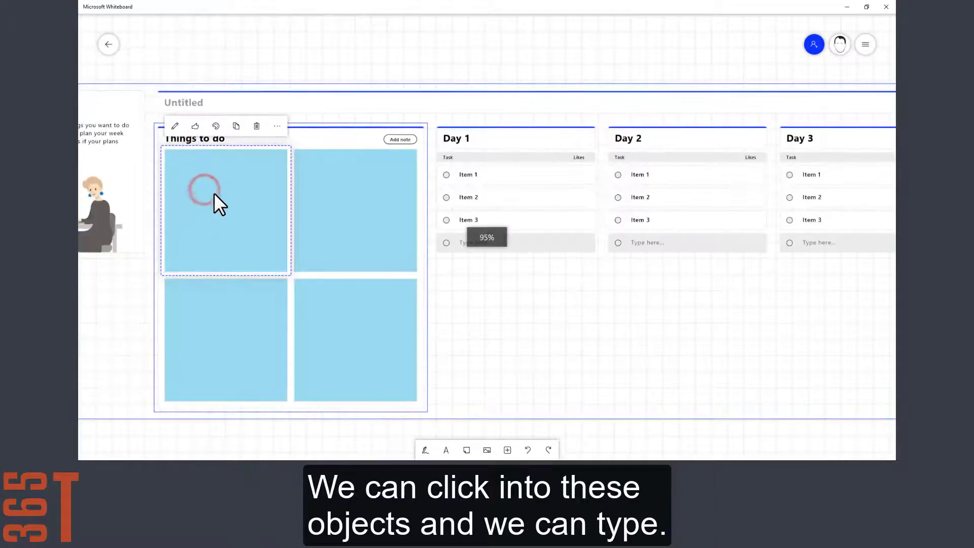
pyautogui.write('Budget')
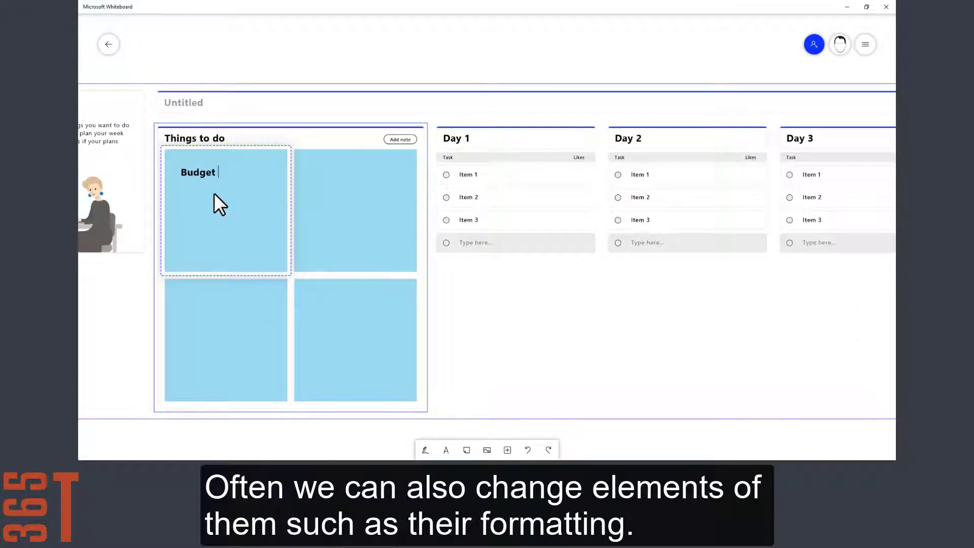
pyautogui.click(325, 182)
pyautogui.click(335, 177)
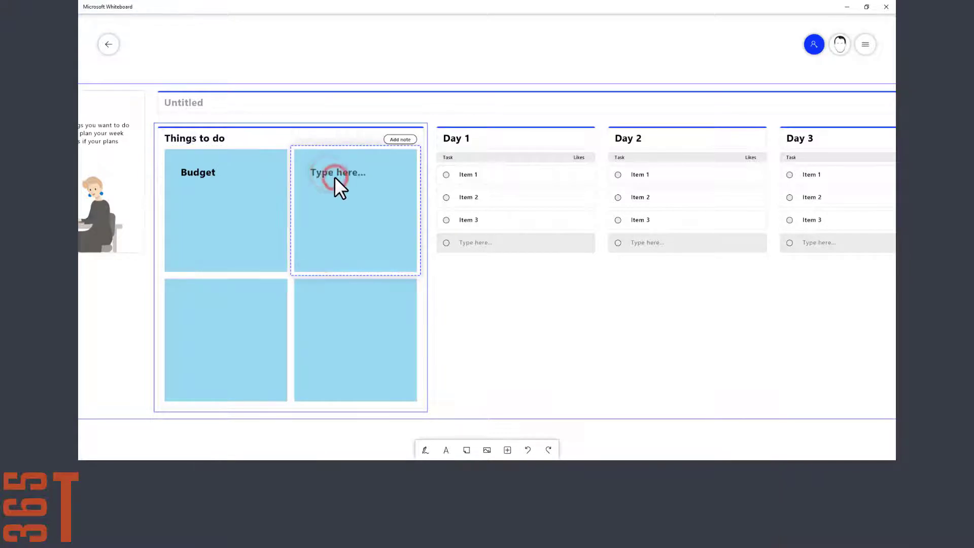
pyautogui.write('Resource')
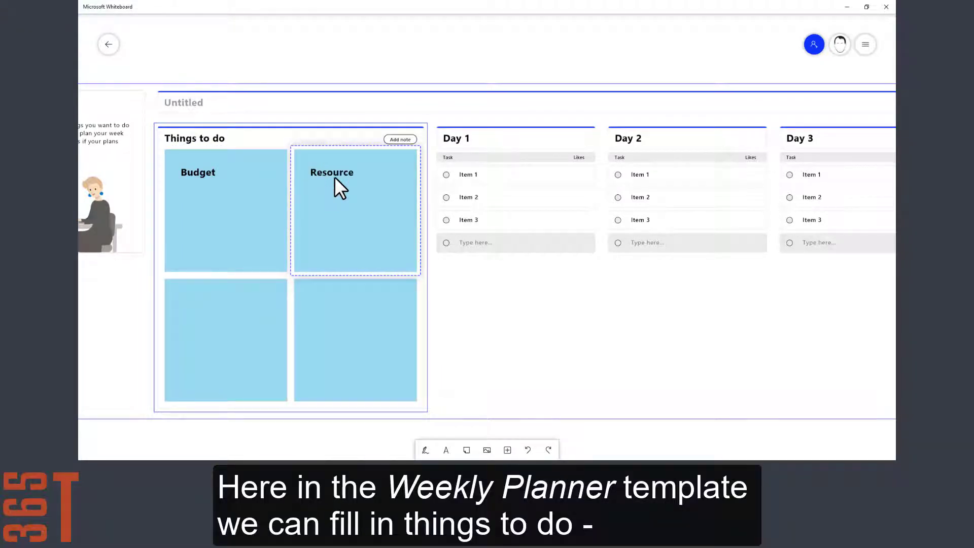
pyautogui.write(' Review')
# Replace Day 1's 'Item 1' task text with 'Expense Claim'.
pyautogui.click(469, 173)
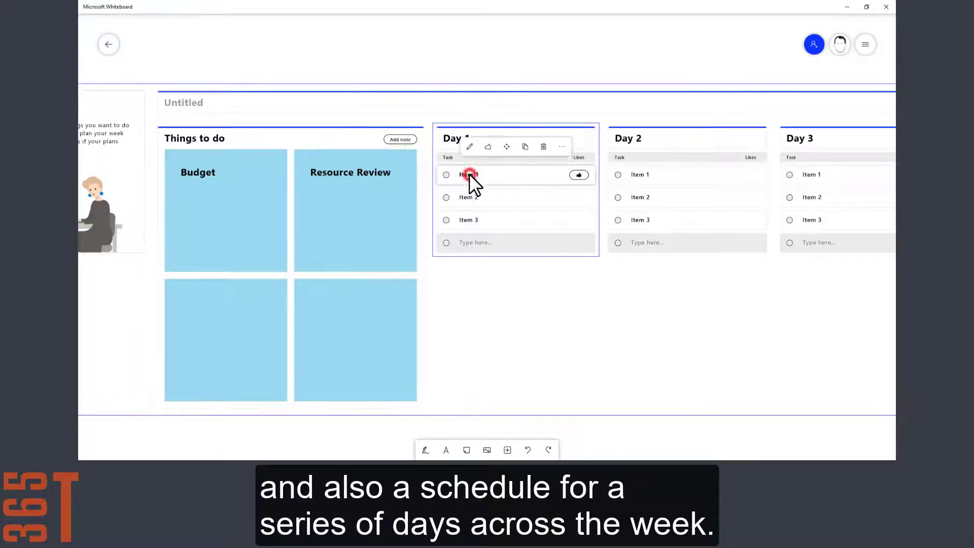
pyautogui.scroll(3, 470, 173)
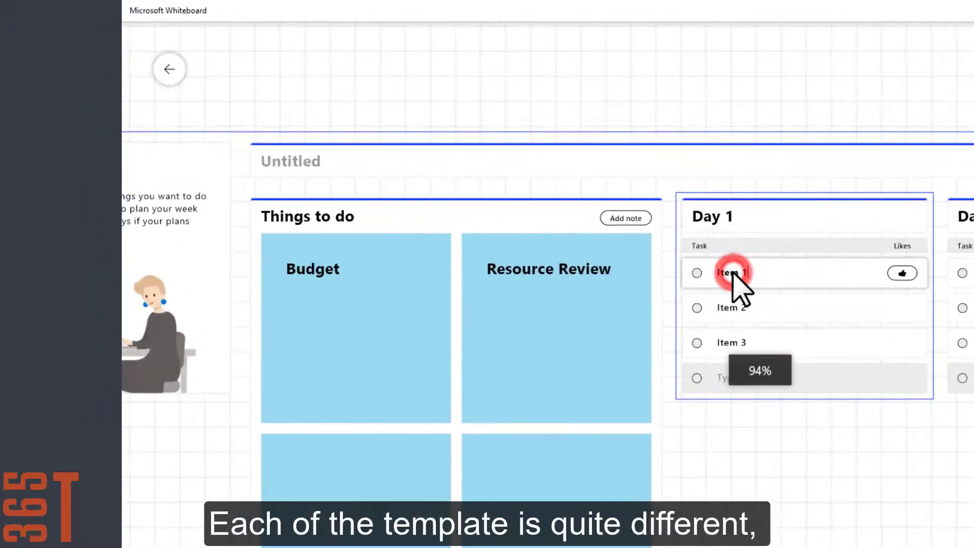
pyautogui.click(733, 274)
pyautogui.press('BackSpace')
pyautogui.press('BackSpace')
pyautogui.press('BackSpace')
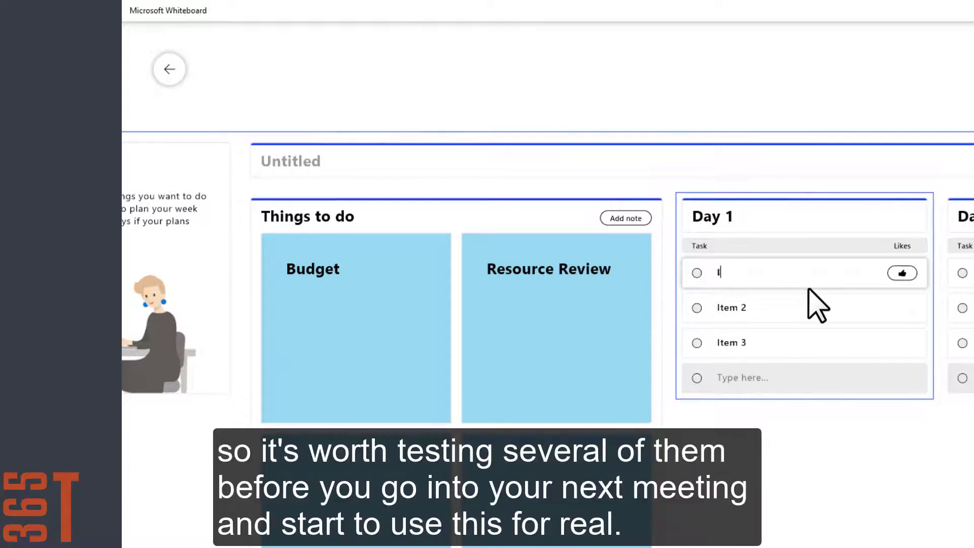
pyautogui.press('BackSpace')
pyautogui.write('Expense Claim')
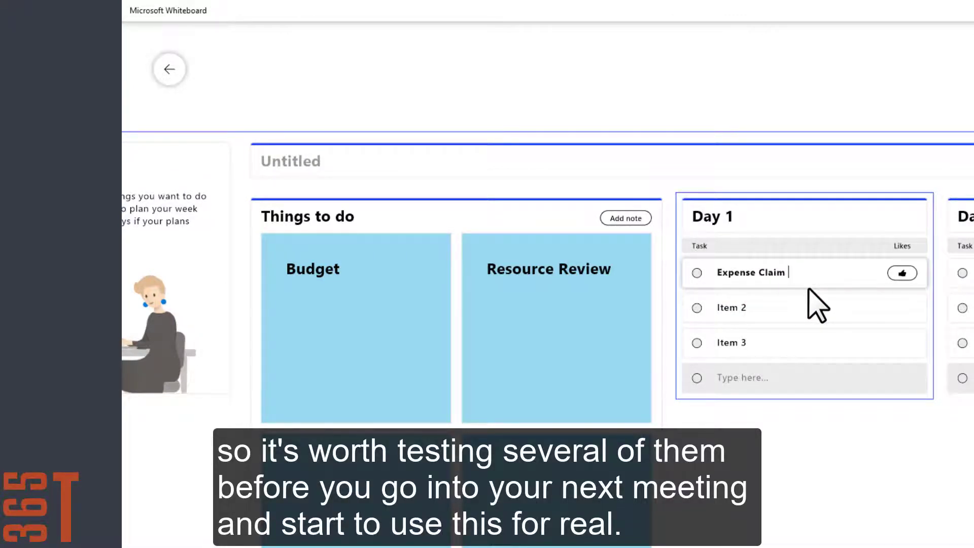
pyautogui.click(814, 308)
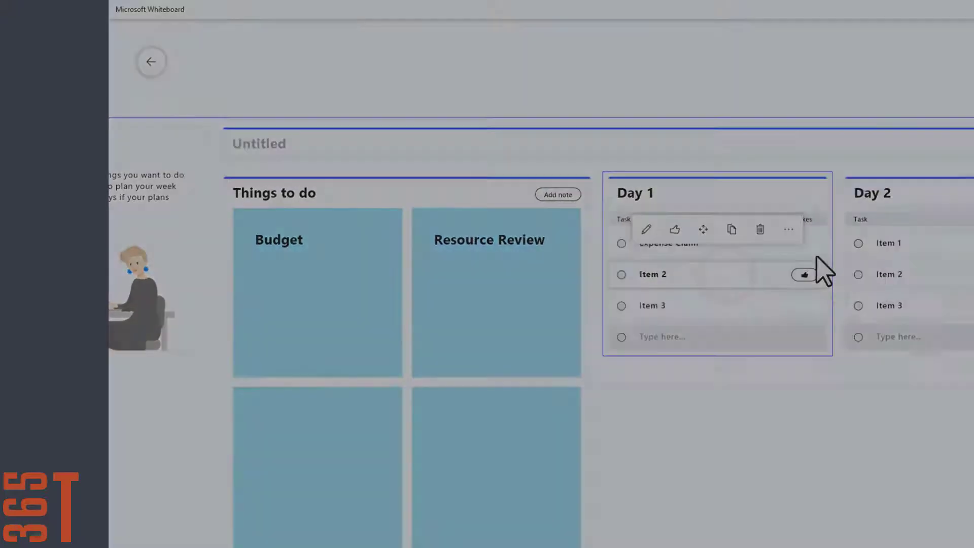